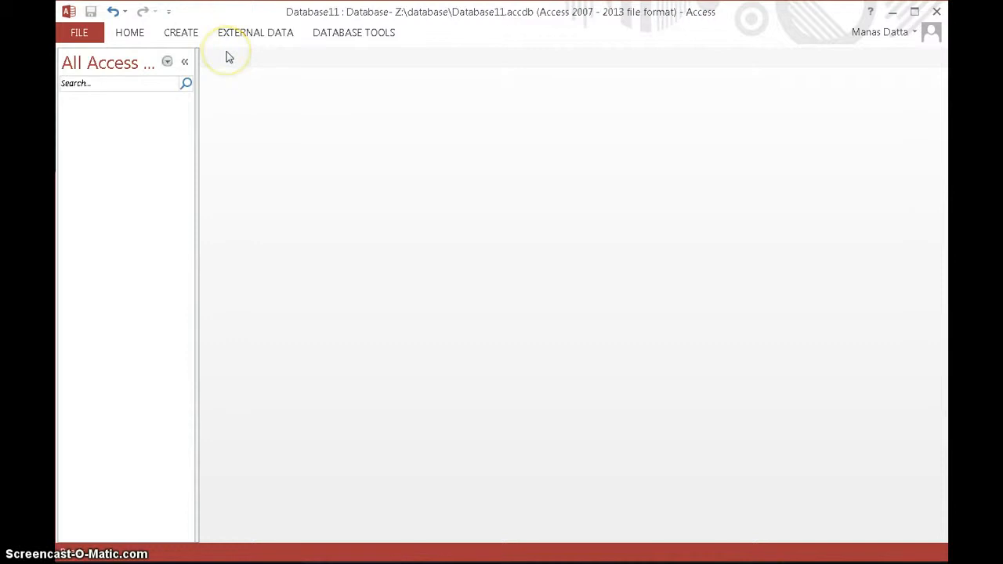
Start an Excel import using Orders.xlsx from the Documents library, storing the data in a new table in the current database
{"action": "left_click", "coordinate": [269, 34]}
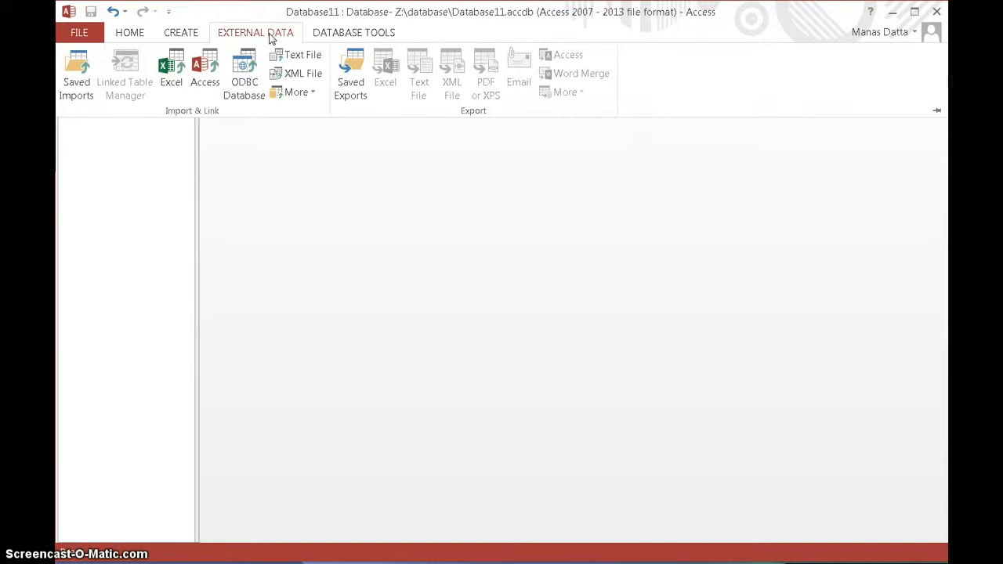
{"action": "left_click", "coordinate": [168, 78]}
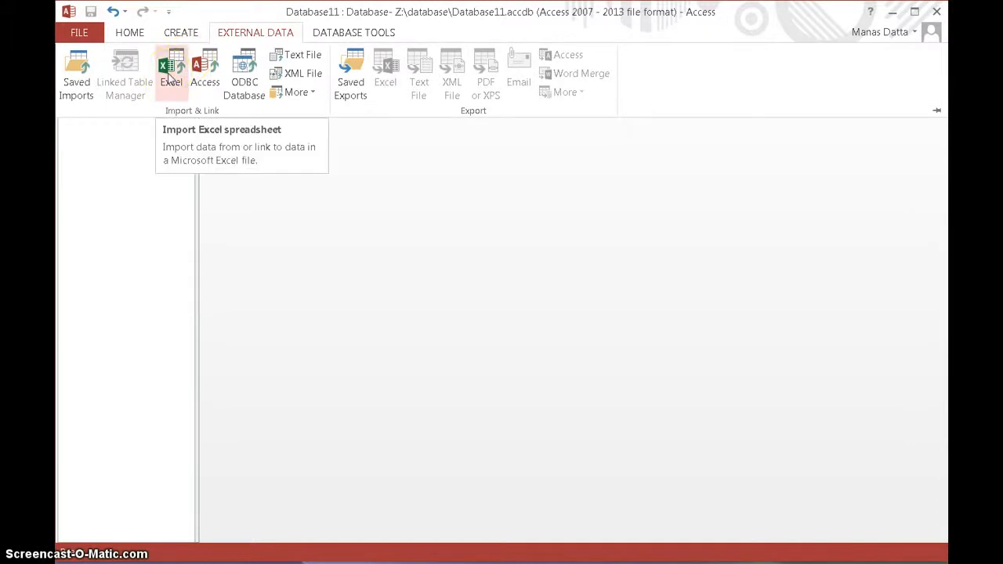
{"action": "left_click", "coordinate": [312, 97]}
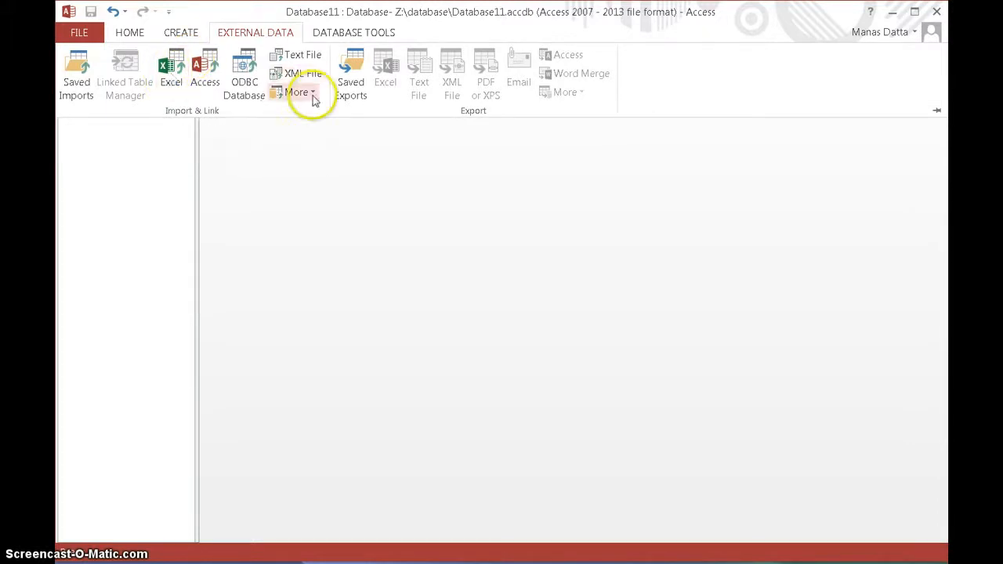
{"action": "left_click", "coordinate": [312, 96]}
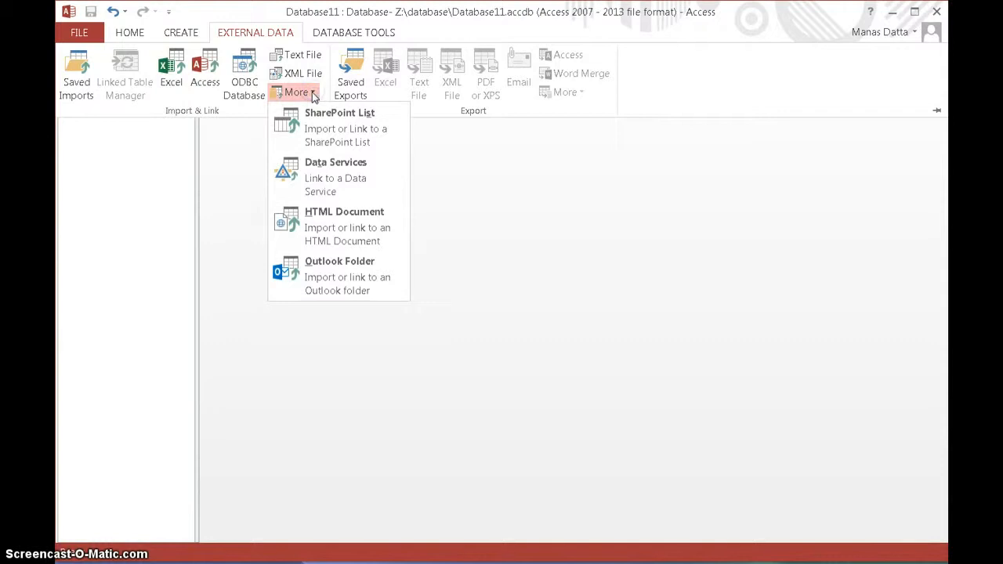
{"action": "left_click", "coordinate": [311, 107]}
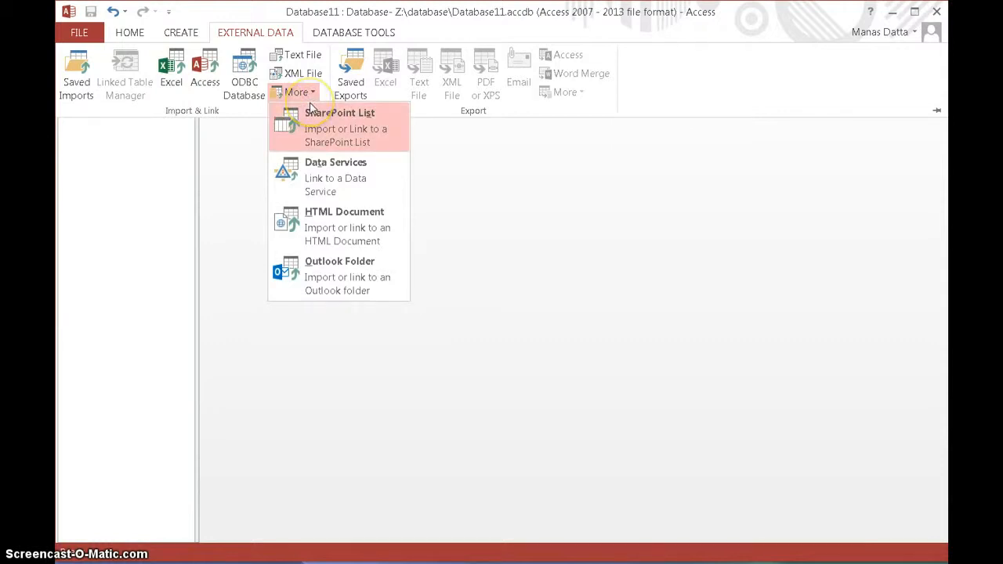
{"action": "left_click", "coordinate": [176, 70]}
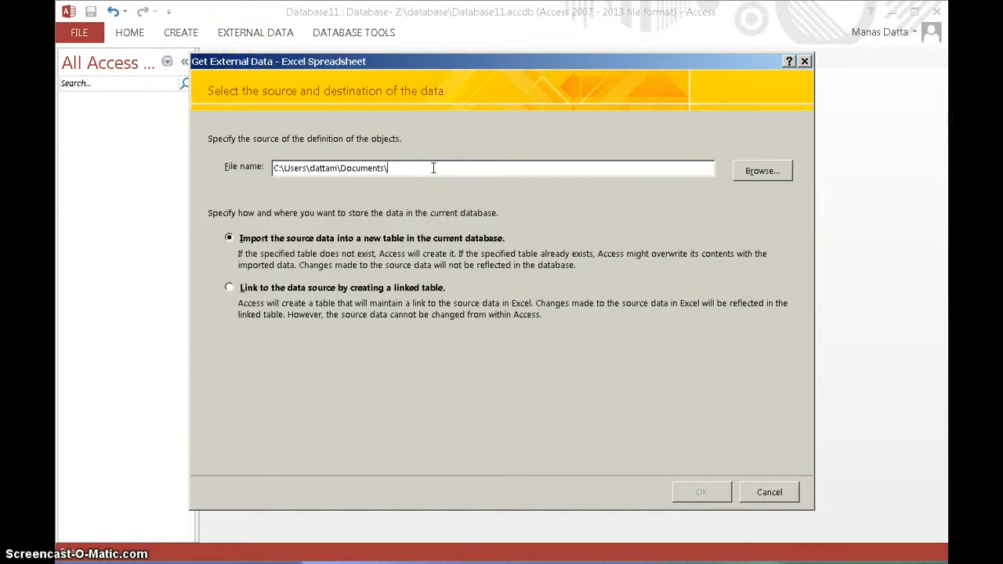
{"action": "left_click", "coordinate": [758, 171]}
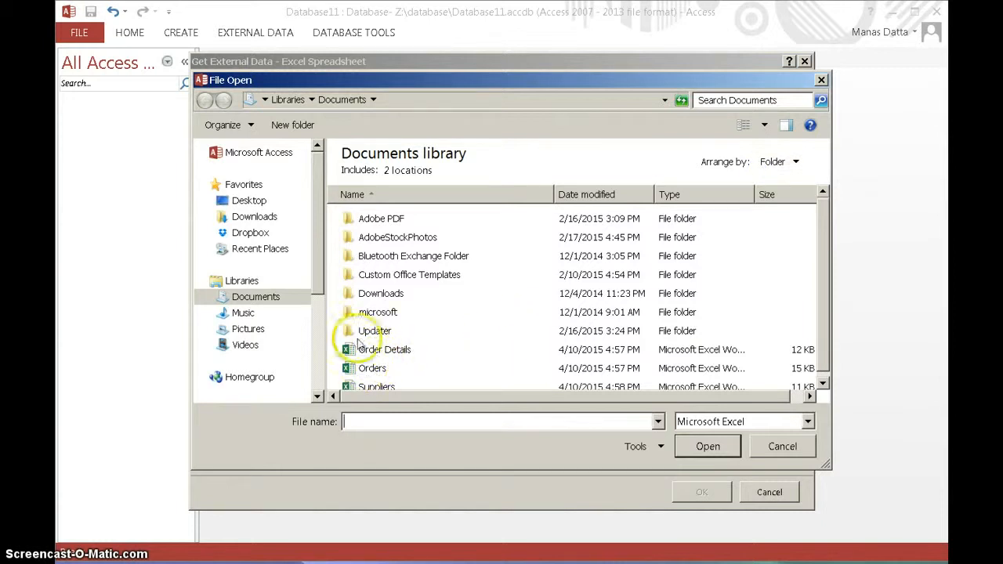
{"action": "left_click", "coordinate": [358, 373]}
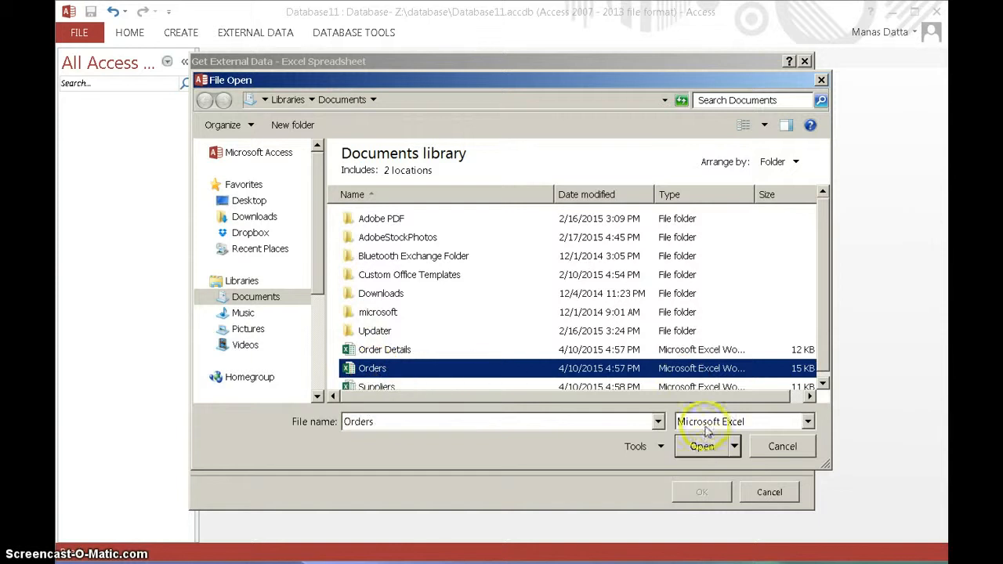
{"action": "left_click", "coordinate": [709, 451]}
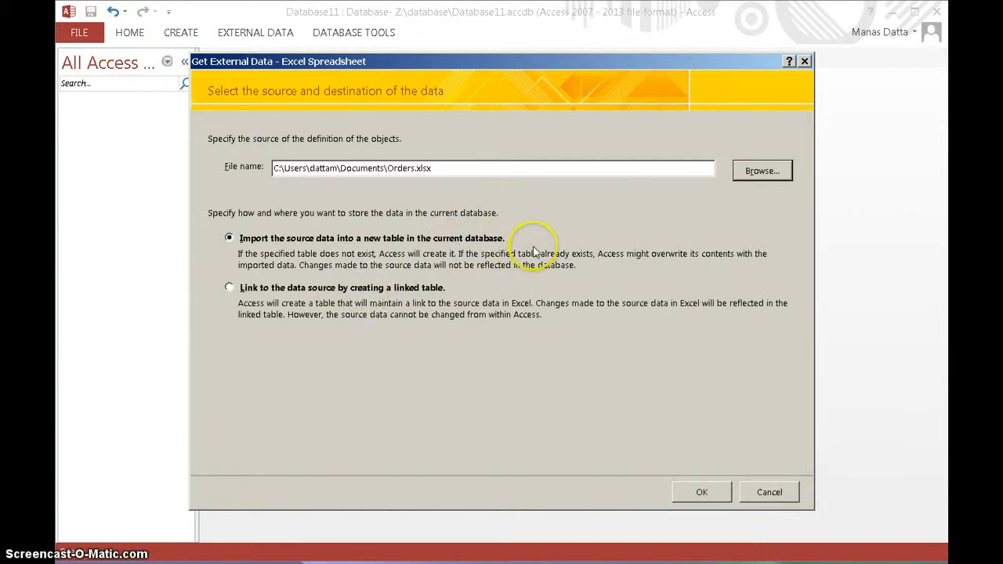
{"action": "left_click", "coordinate": [691, 500]}
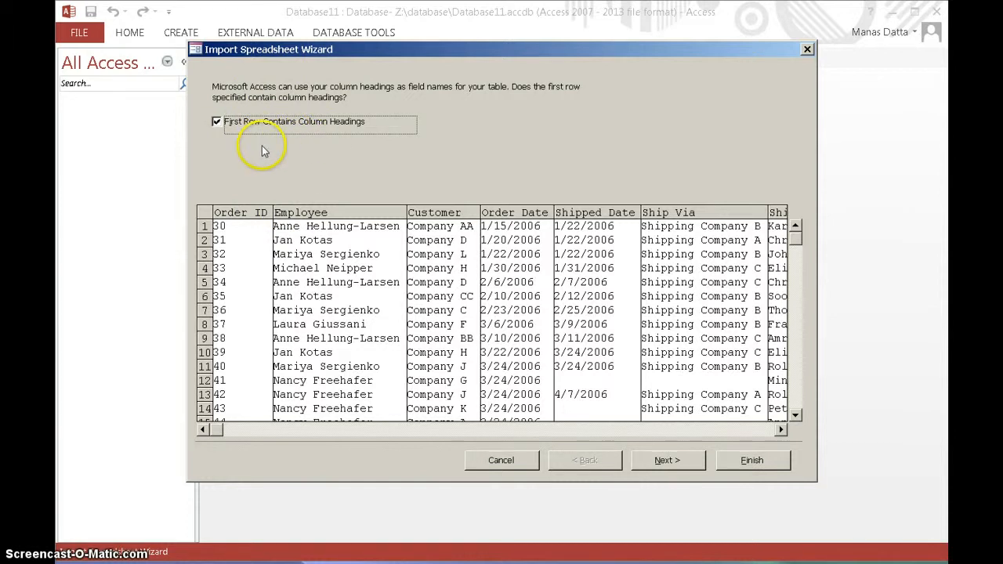
Keep the first row as column headings and continue to the field options
{"action": "left_click", "coordinate": [217, 123]}
{"action": "left_click", "coordinate": [217, 123]}
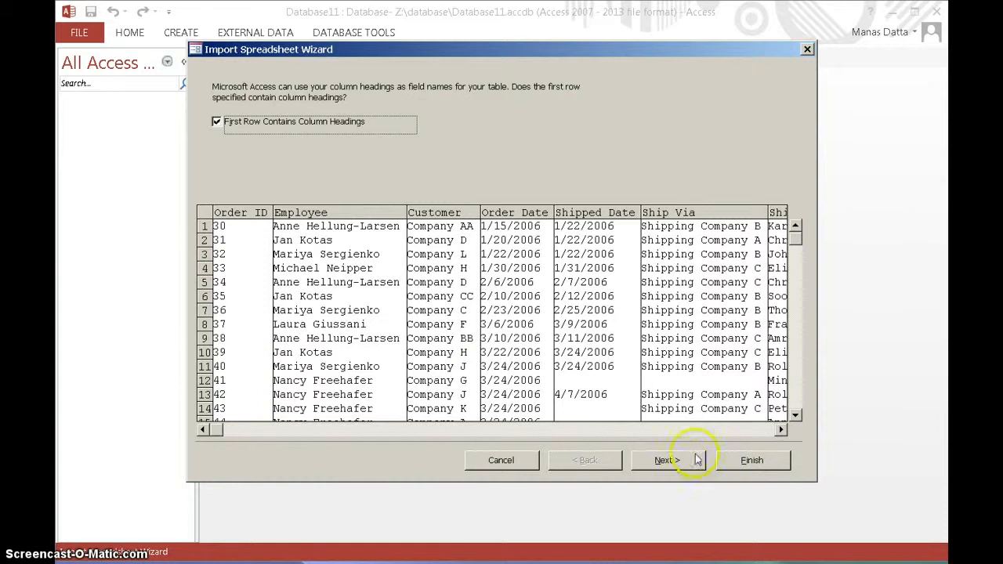
{"action": "left_click", "coordinate": [666, 461]}
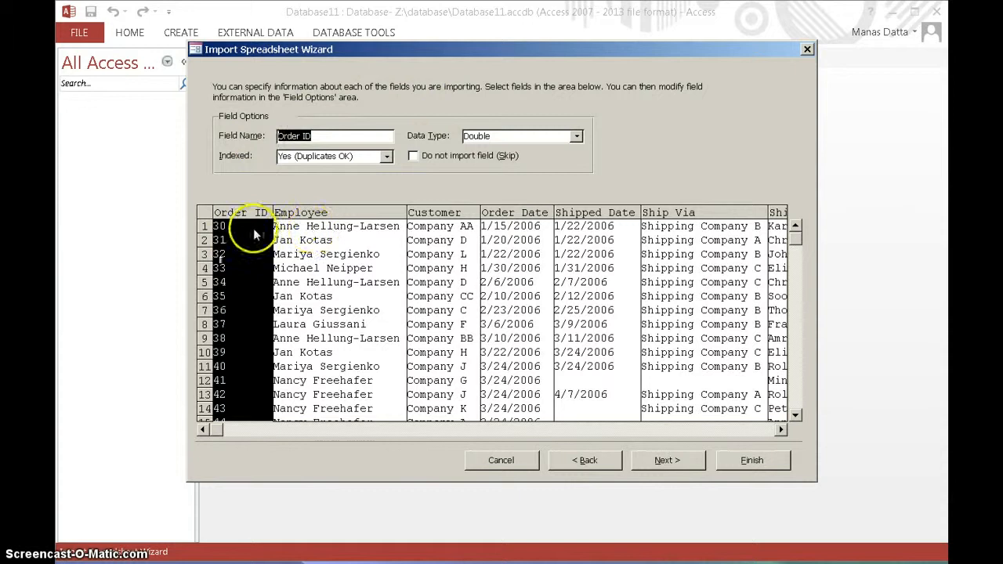
Set the Order ID field's index to Yes (No Duplicates) and its data type to Integer
{"action": "left_click", "coordinate": [384, 157]}
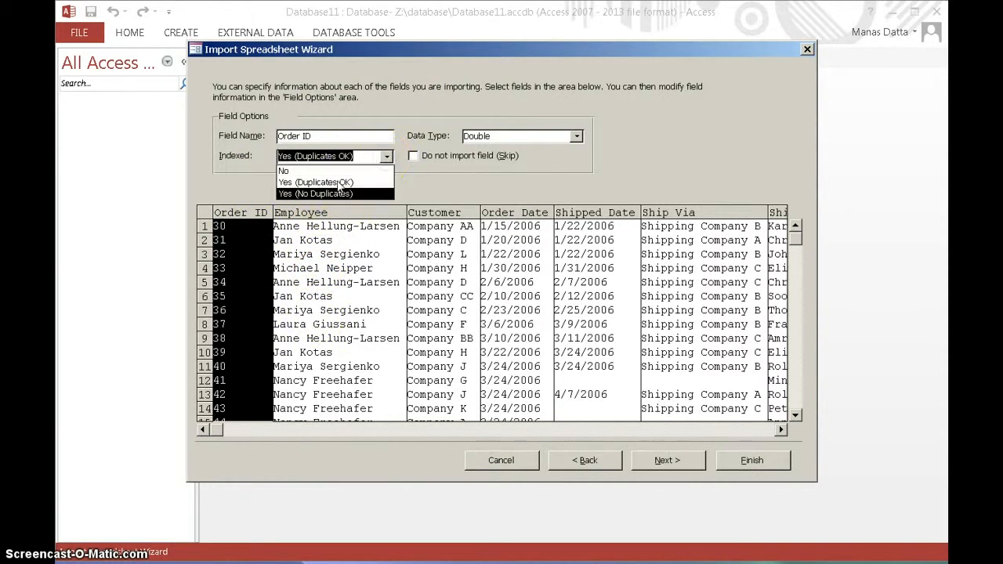
{"action": "left_click", "coordinate": [313, 193]}
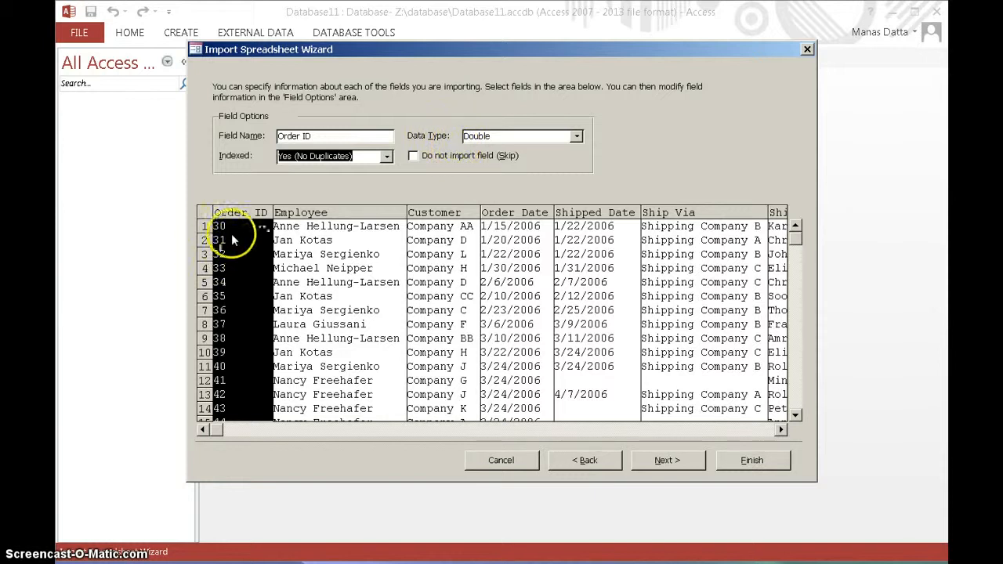
{"action": "left_click", "coordinate": [576, 137]}
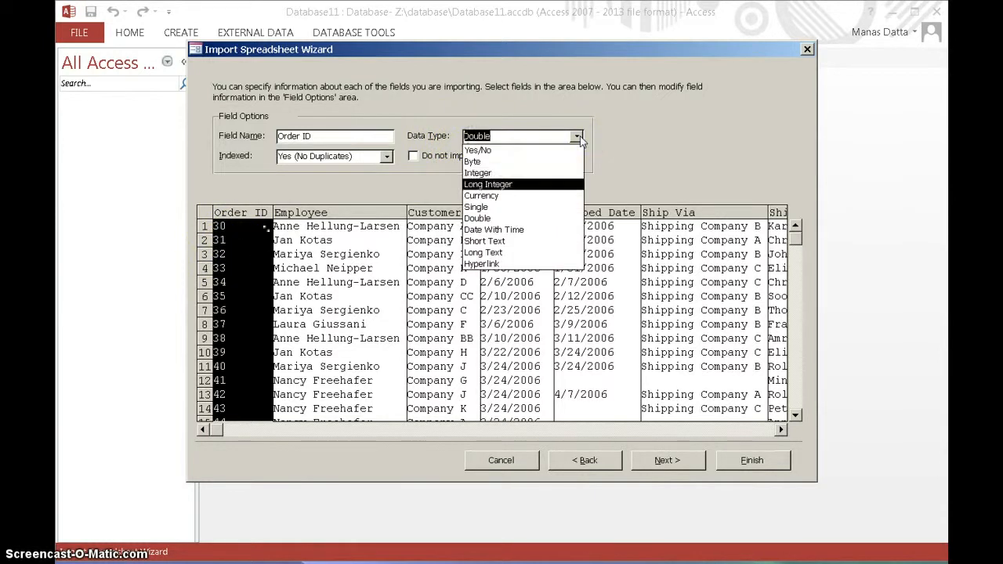
{"action": "left_click", "coordinate": [501, 172]}
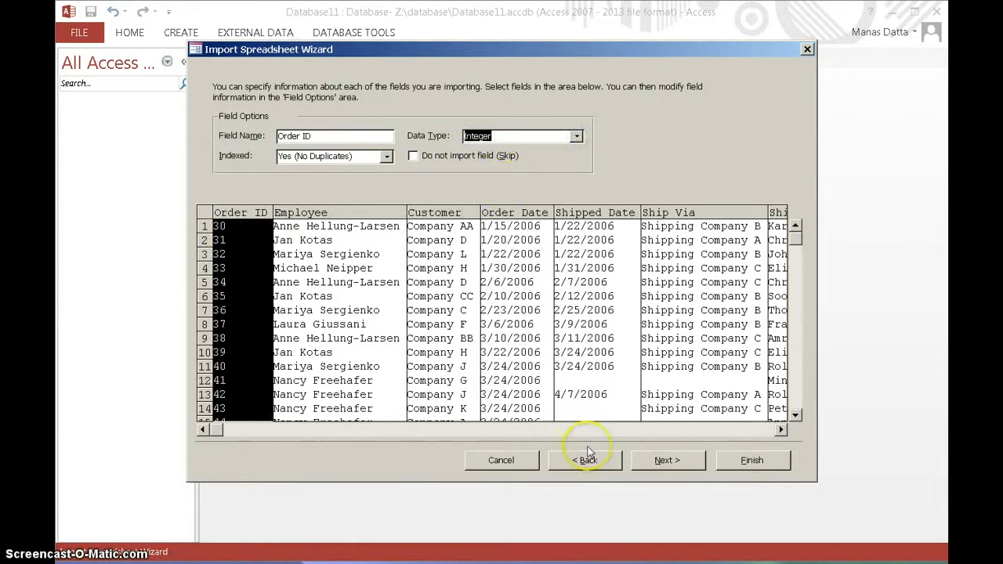
{"action": "left_click", "coordinate": [665, 460]}
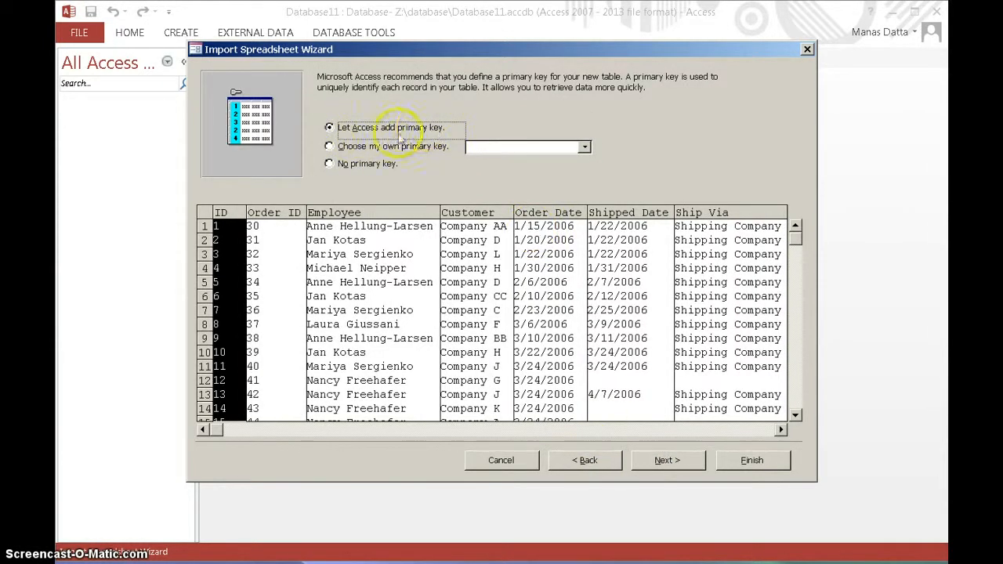
Make Order ID the primary key and finish importing into the Orders table without saving the import steps
{"action": "left_click", "coordinate": [330, 147]}
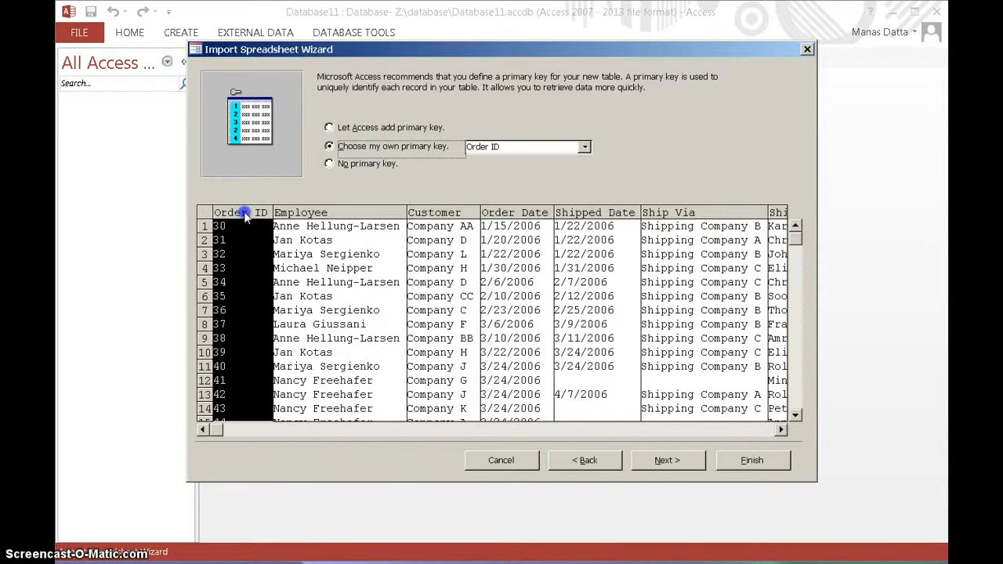
{"action": "left_click", "coordinate": [584, 149]}
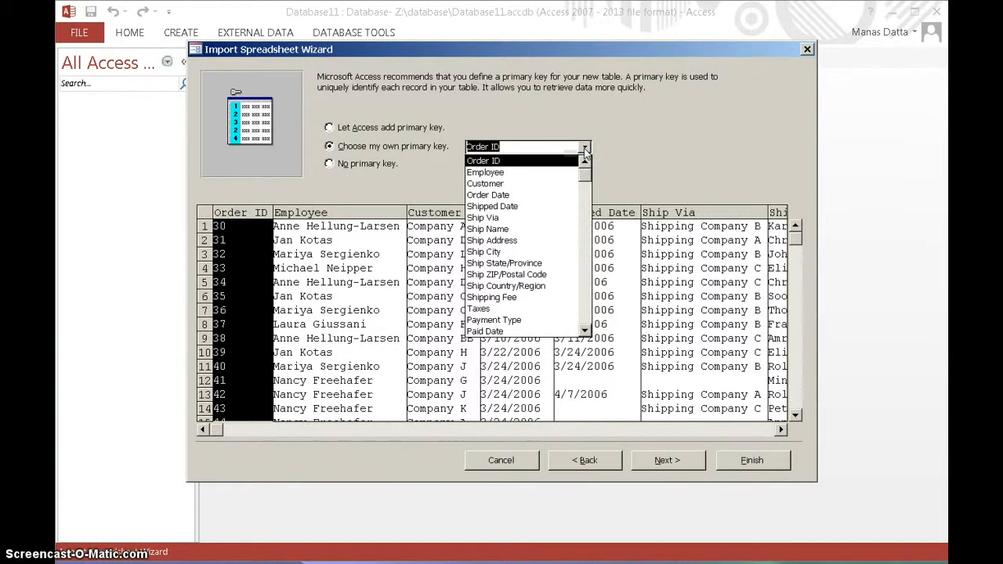
{"action": "left_click", "coordinate": [585, 152]}
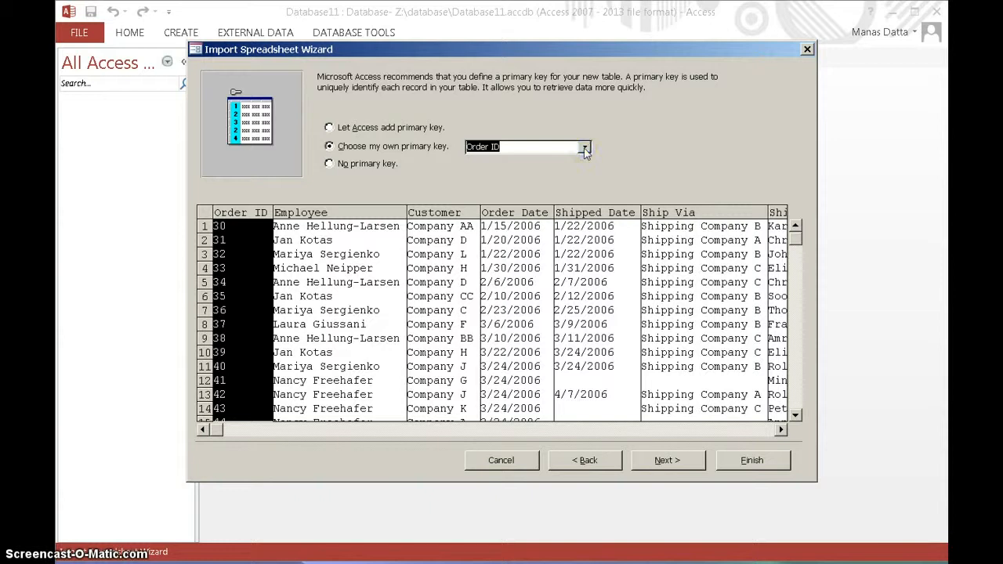
{"action": "left_click", "coordinate": [677, 460]}
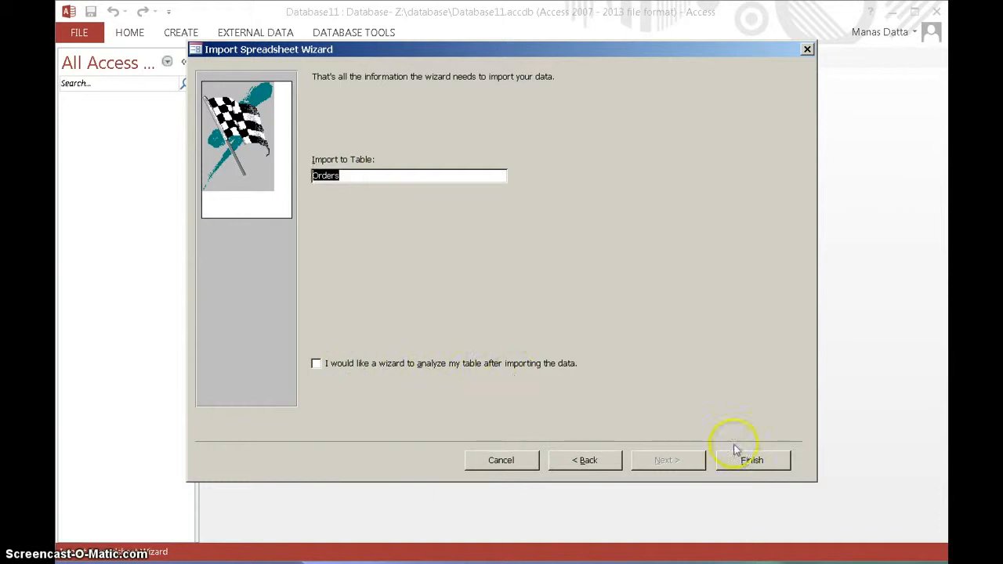
{"action": "left_click", "coordinate": [751, 461]}
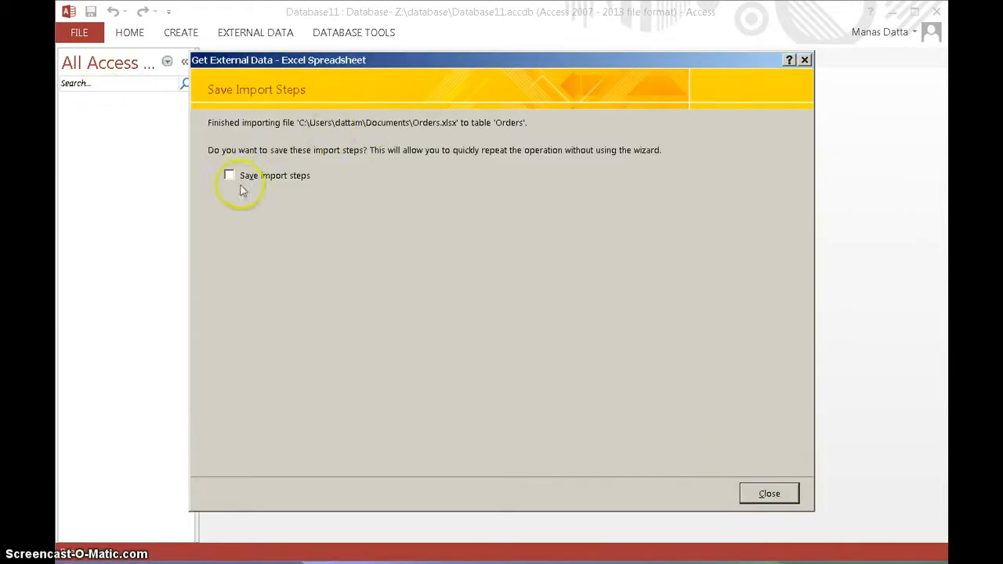
{"action": "left_click", "coordinate": [771, 495]}
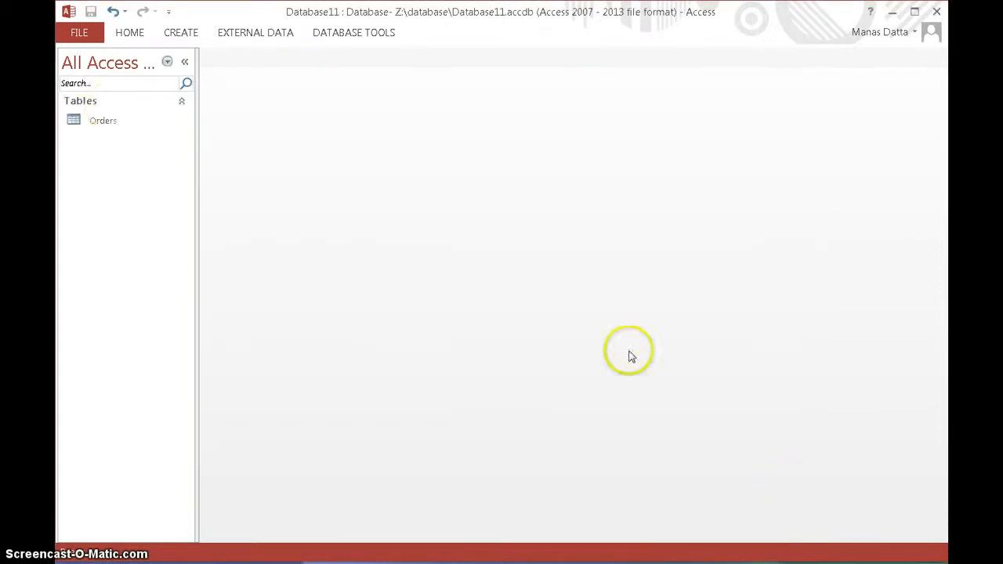
Open the imported Orders table, examine its records and its field data types in Design View, and close it
{"action": "double_click", "coordinate": [105, 124]}
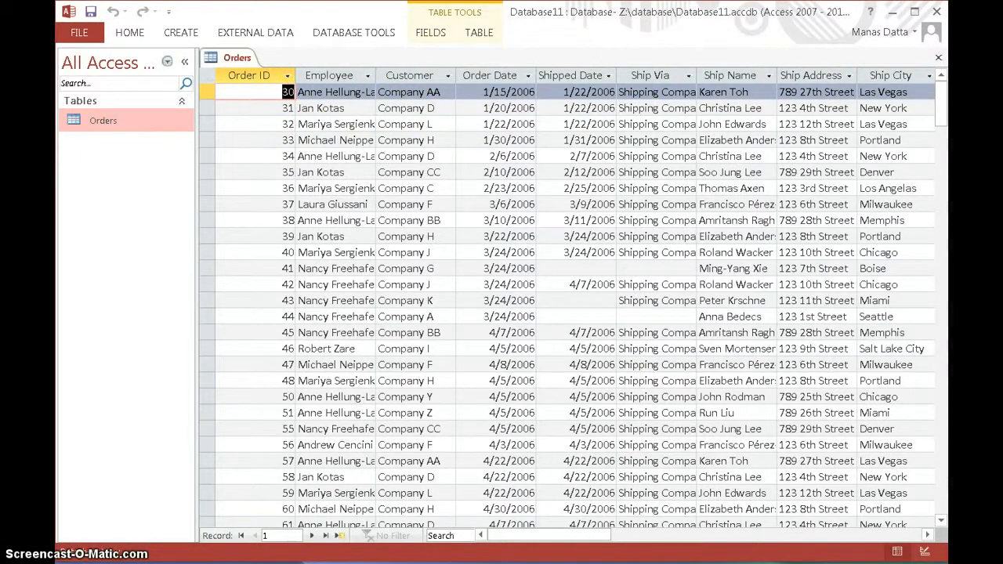
{"action": "left_click", "coordinate": [95, 121]}
{"action": "right_click", "coordinate": [95, 121]}
{"action": "left_click", "coordinate": [114, 146]}
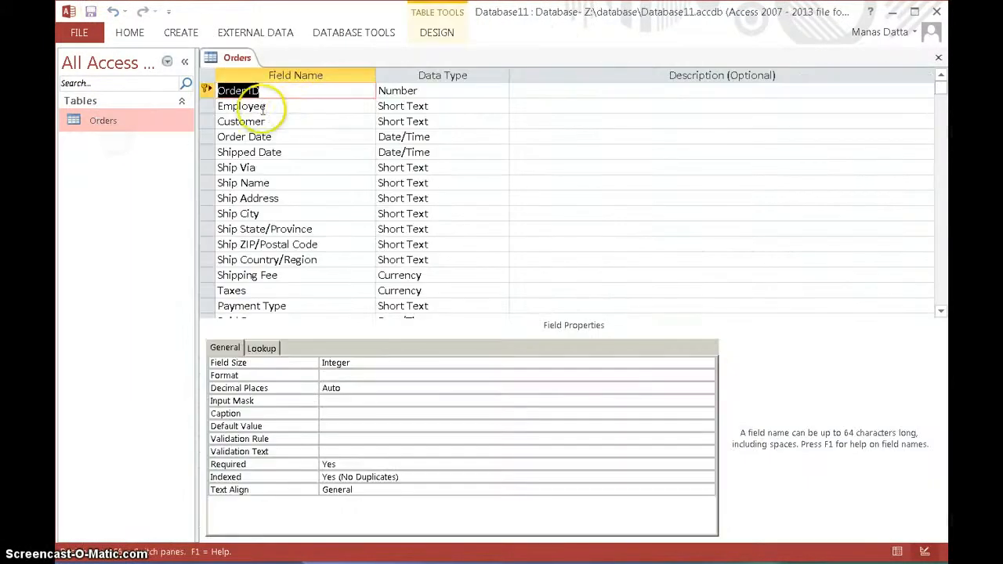
{"action": "left_click", "coordinate": [426, 90]}
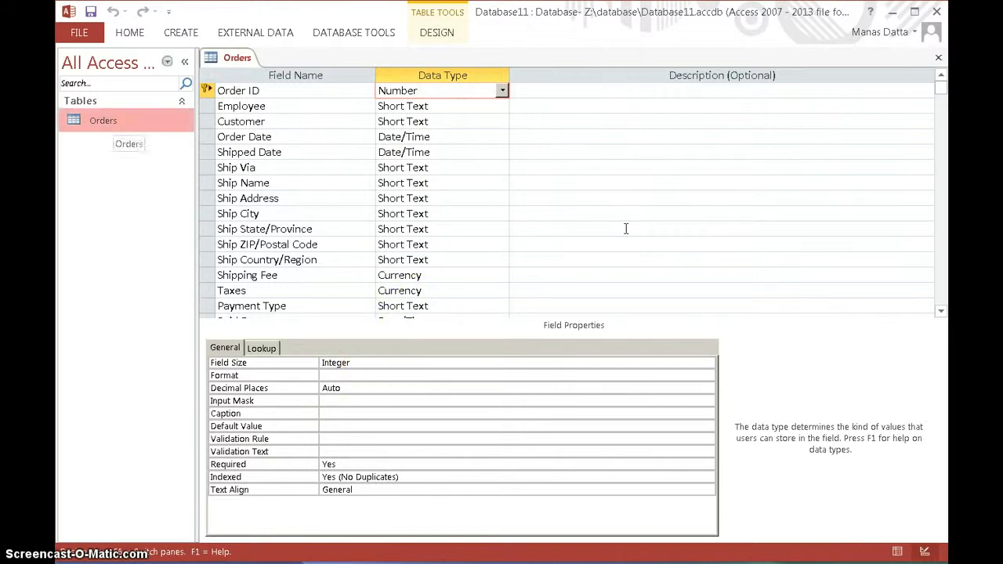
{"action": "right_click", "coordinate": [235, 58]}
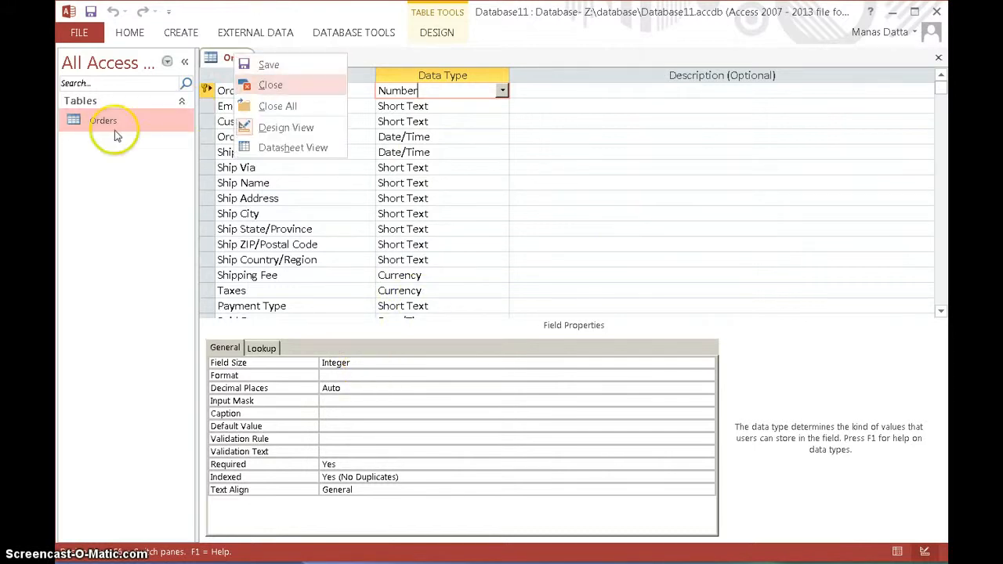
{"action": "key", "text": "Return"}
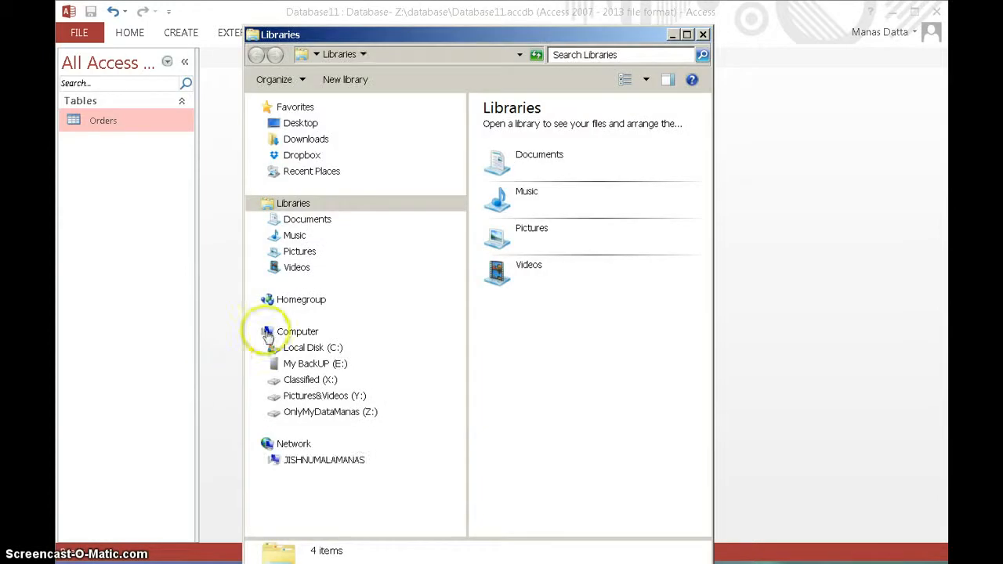
Delete the Orders Excel workbook from the database folder on the Z: drive
{"action": "left_click", "coordinate": [321, 412]}
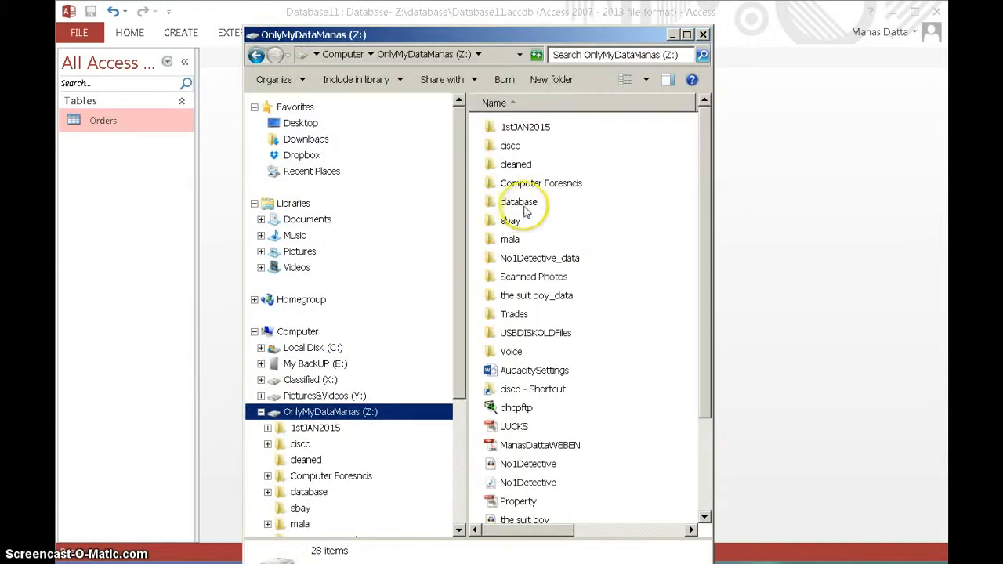
{"action": "double_click", "coordinate": [522, 204]}
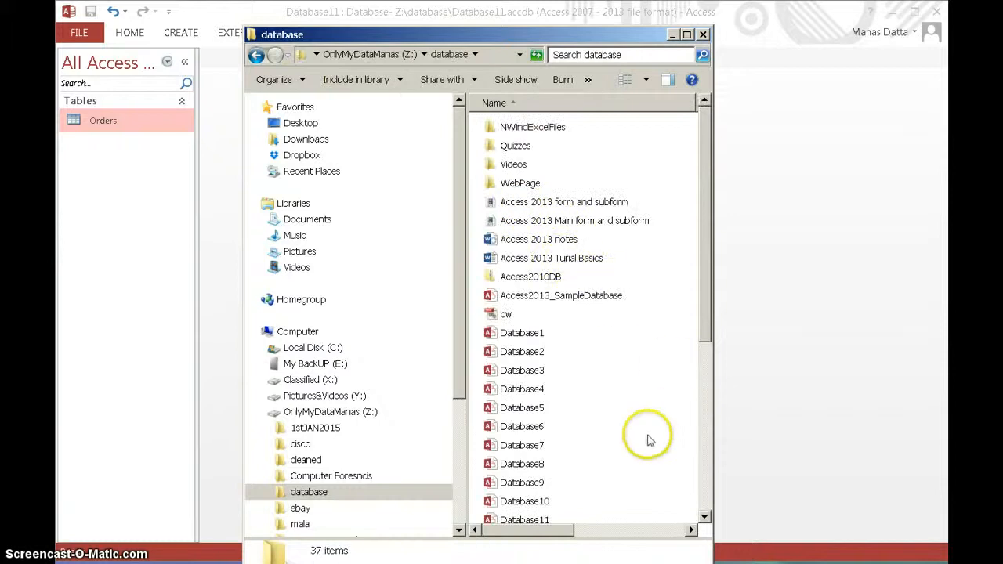
{"action": "left_click", "coordinate": [704, 392]}
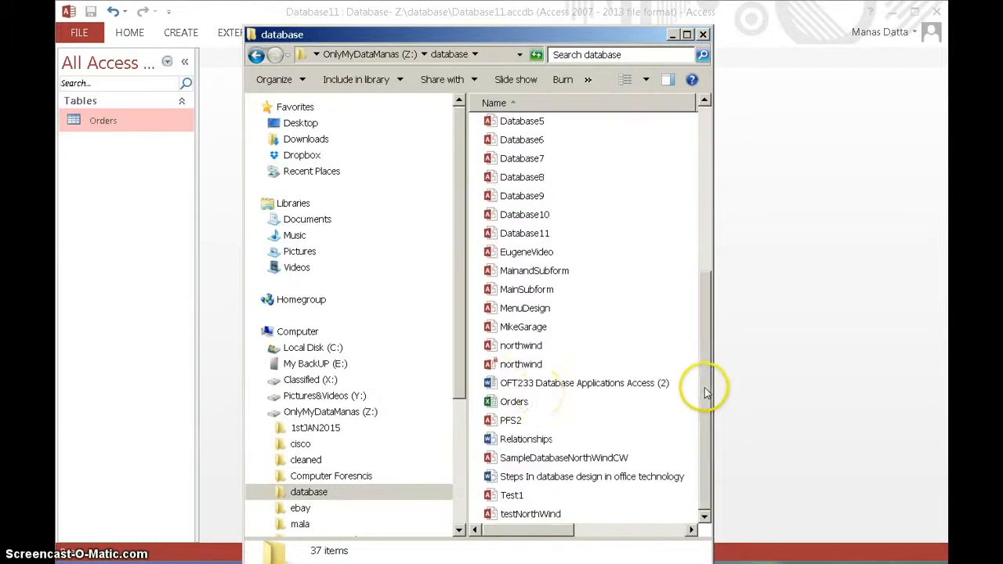
{"action": "left_click", "coordinate": [497, 405]}
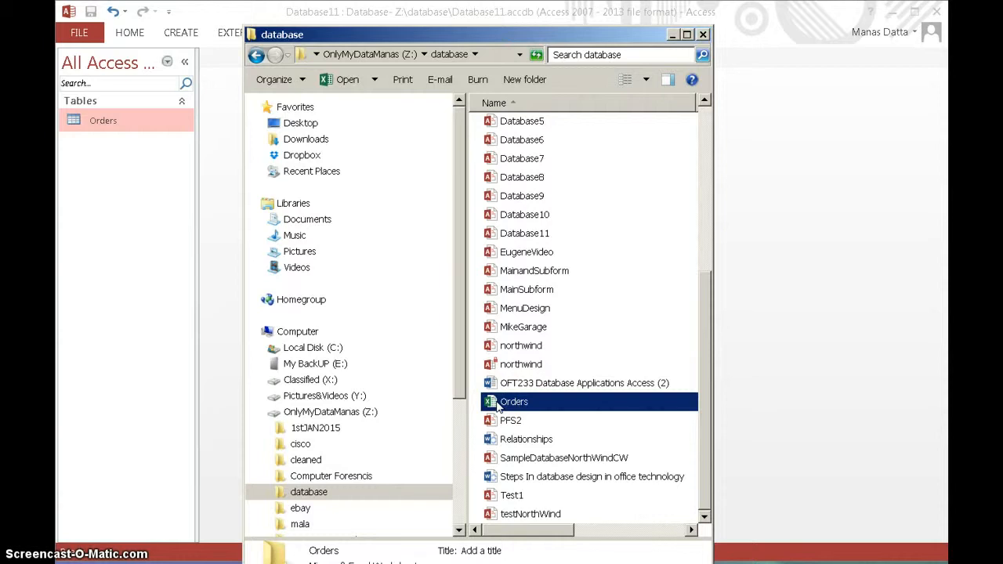
{"action": "right_click", "coordinate": [497, 405]}
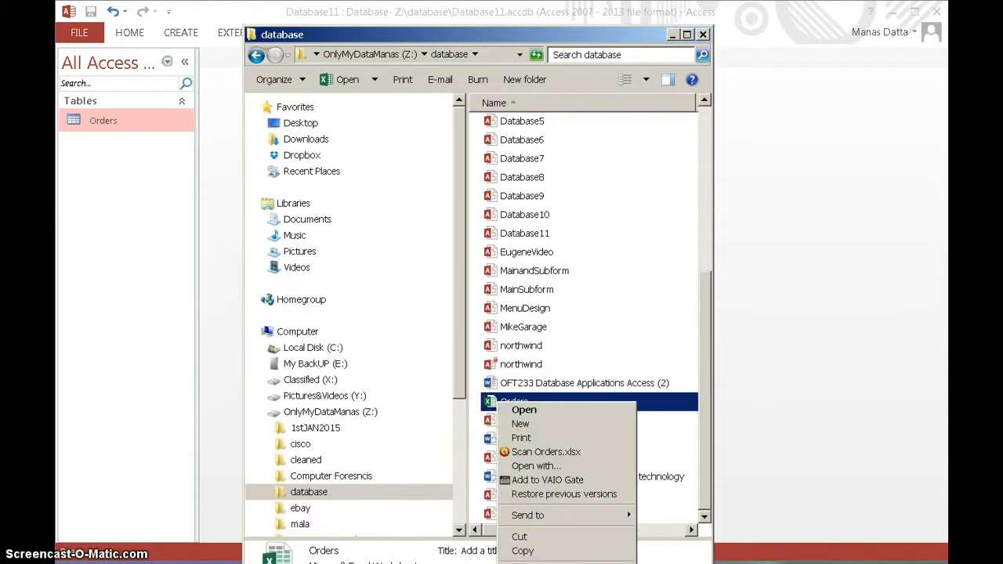
{"action": "left_click", "coordinate": [523, 563]}
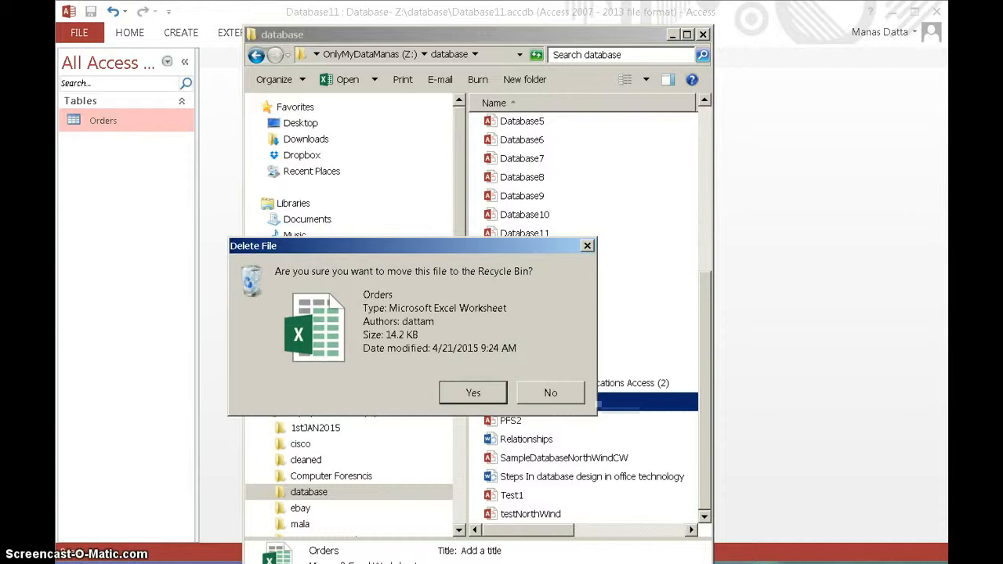
{"action": "left_click", "coordinate": [473, 396]}
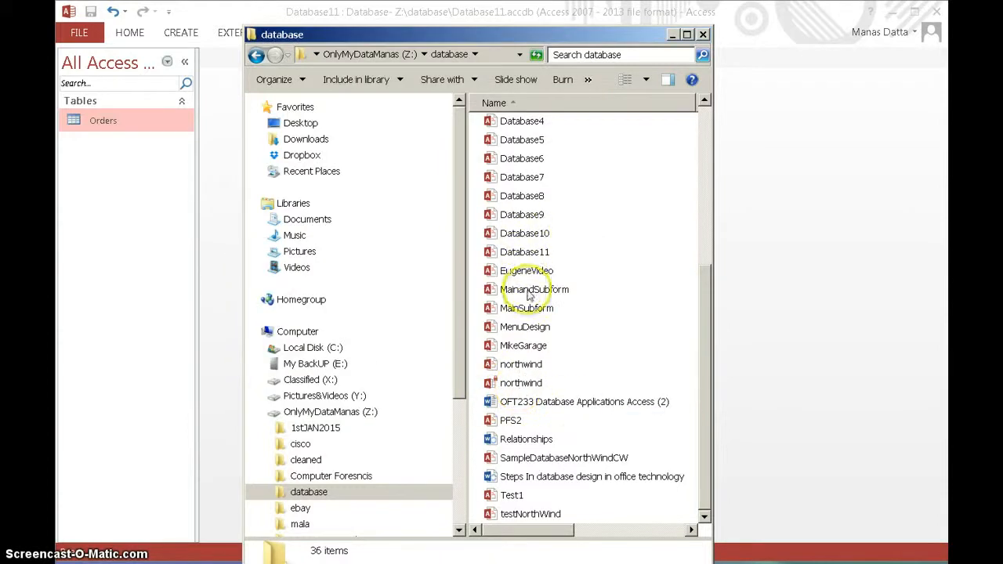
Return to Access from the file browser and start exporting the Orders table to an Excel spreadsheet
{"action": "left_click", "coordinate": [705, 162]}
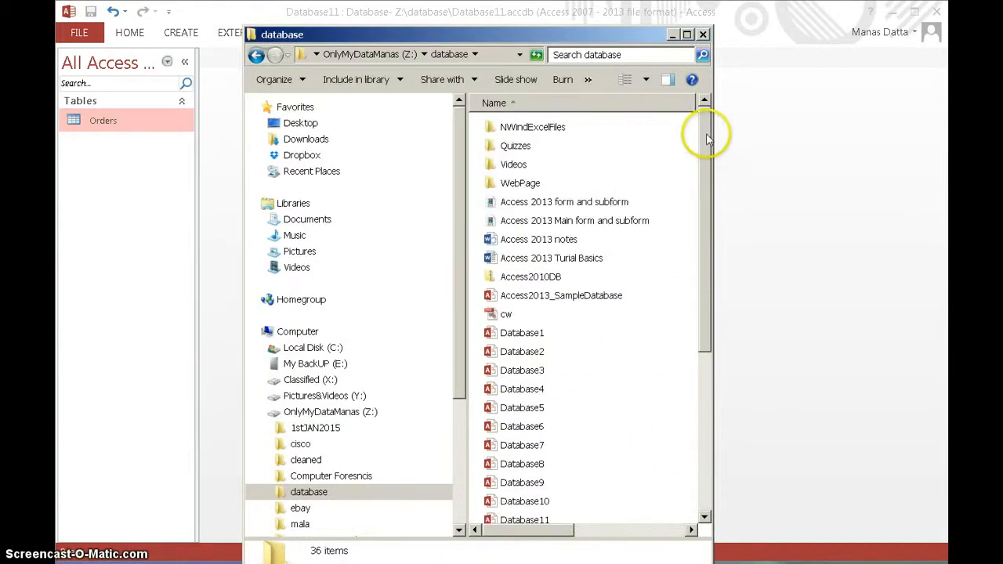
{"action": "left_click", "coordinate": [673, 35]}
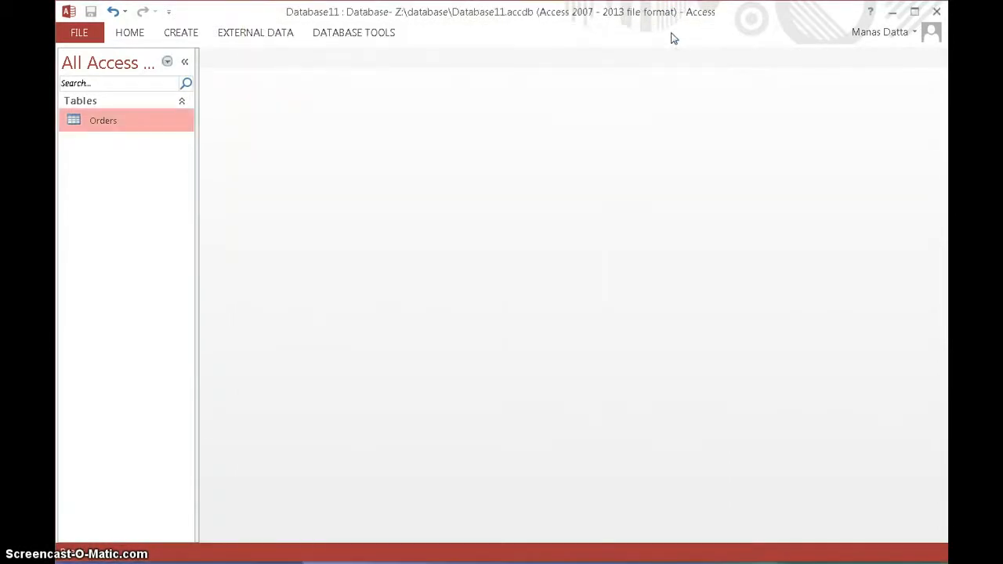
{"action": "double_click", "coordinate": [98, 123]}
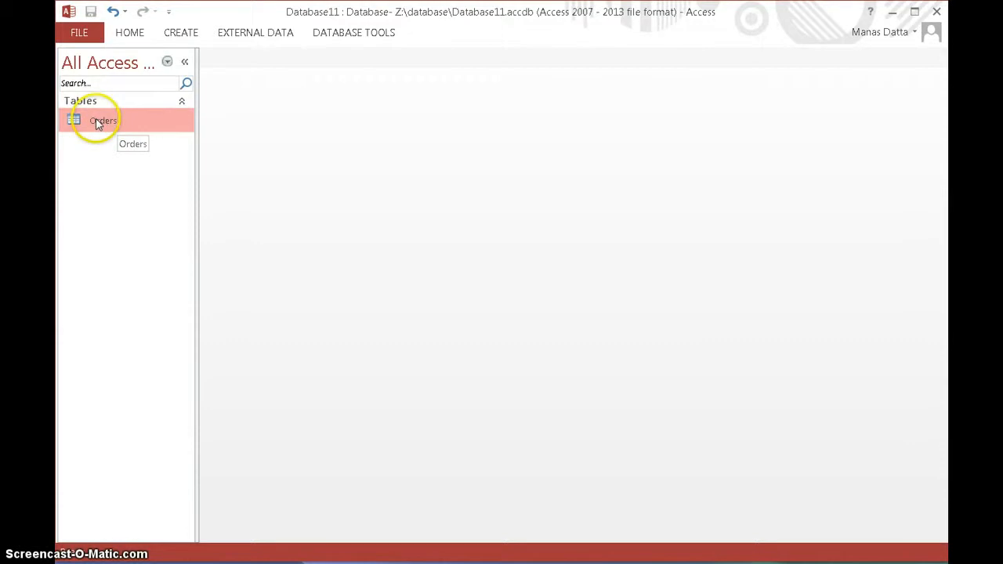
{"action": "left_click", "coordinate": [239, 33]}
{"action": "left_click", "coordinate": [398, 69]}
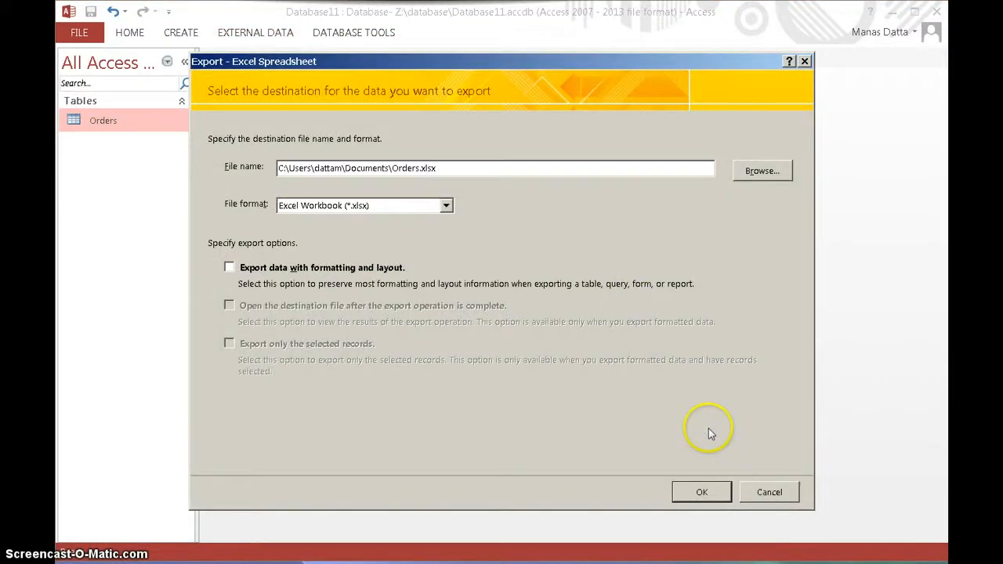
Set the export destination to Orders.xlsx in the database folder on the Z: drive, using the Excel Workbook type
{"action": "left_click", "coordinate": [749, 172]}
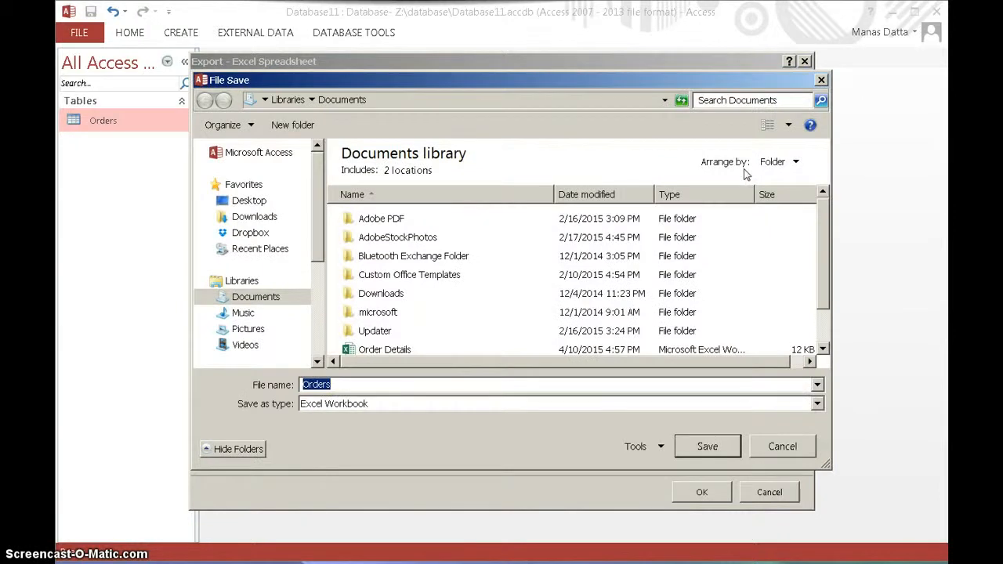
{"action": "scroll", "coordinate": [264, 302], "scroll_direction": "down", "scroll_amount": 3}
{"action": "left_click", "coordinate": [259, 292]}
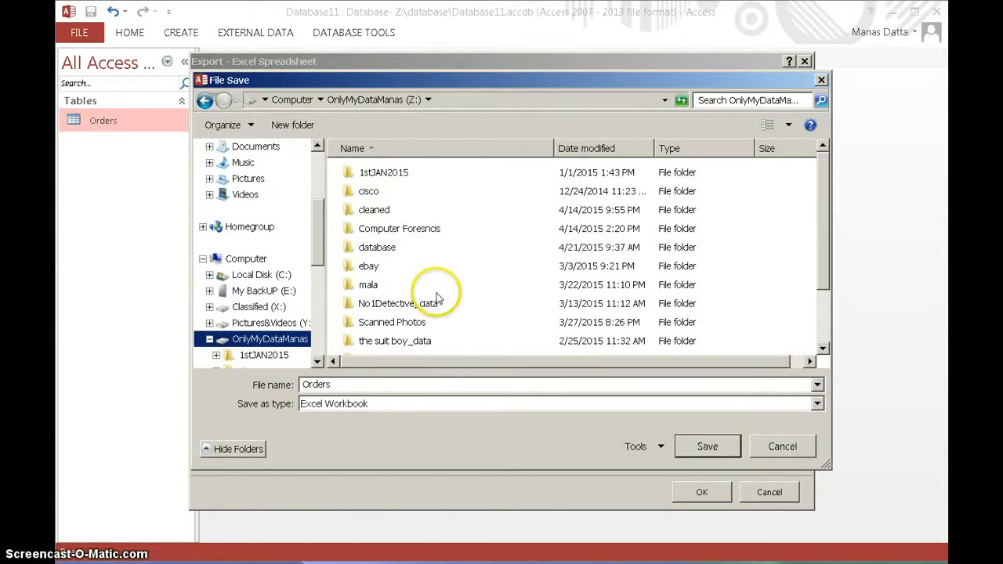
{"action": "left_click", "coordinate": [371, 251]}
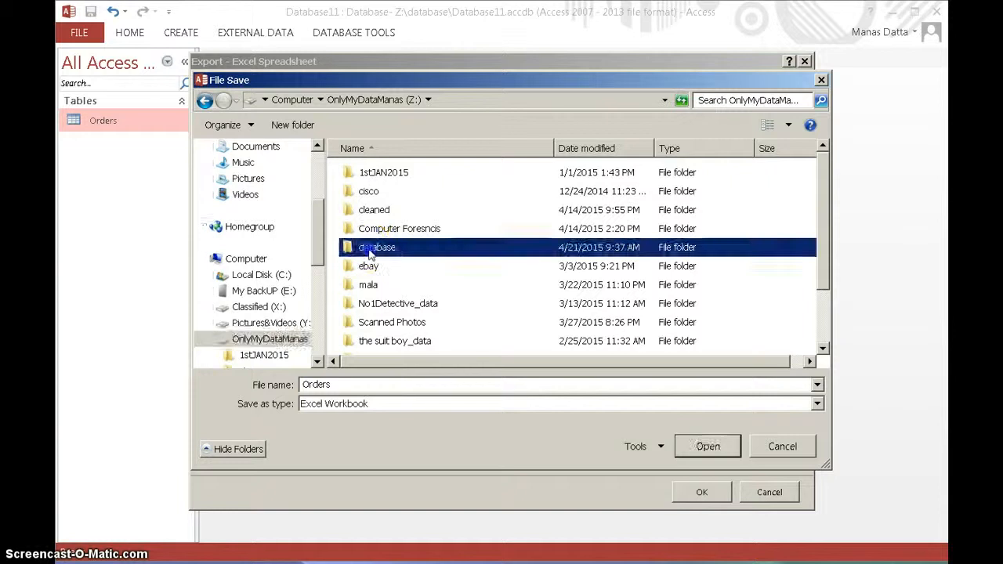
{"action": "double_click", "coordinate": [371, 251]}
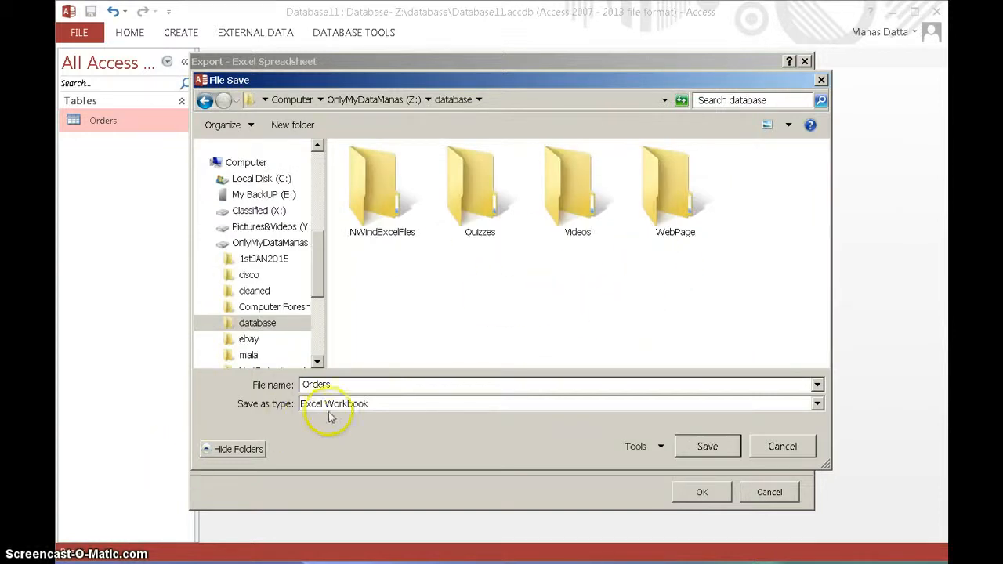
{"action": "left_click", "coordinate": [816, 404]}
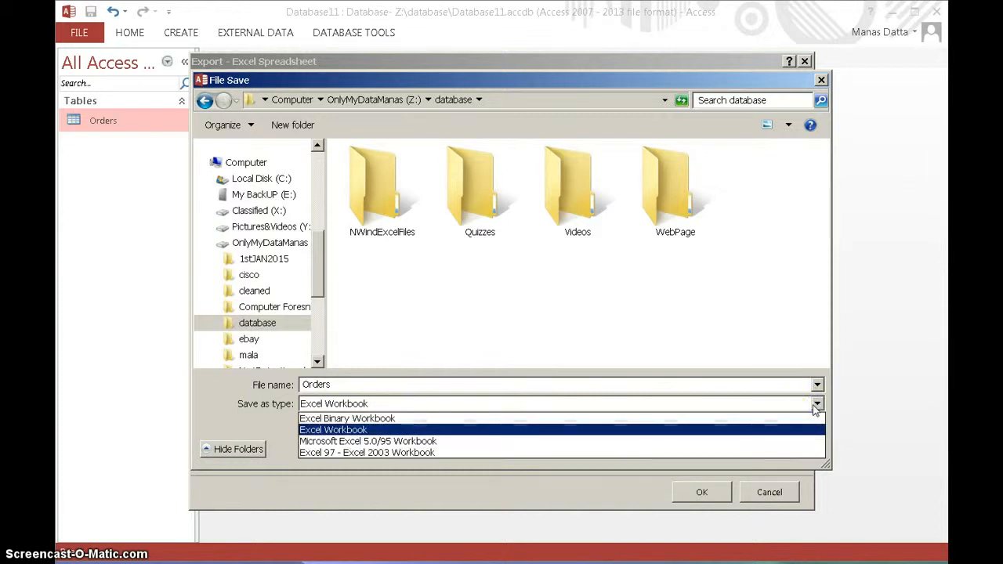
{"action": "left_click", "coordinate": [815, 430]}
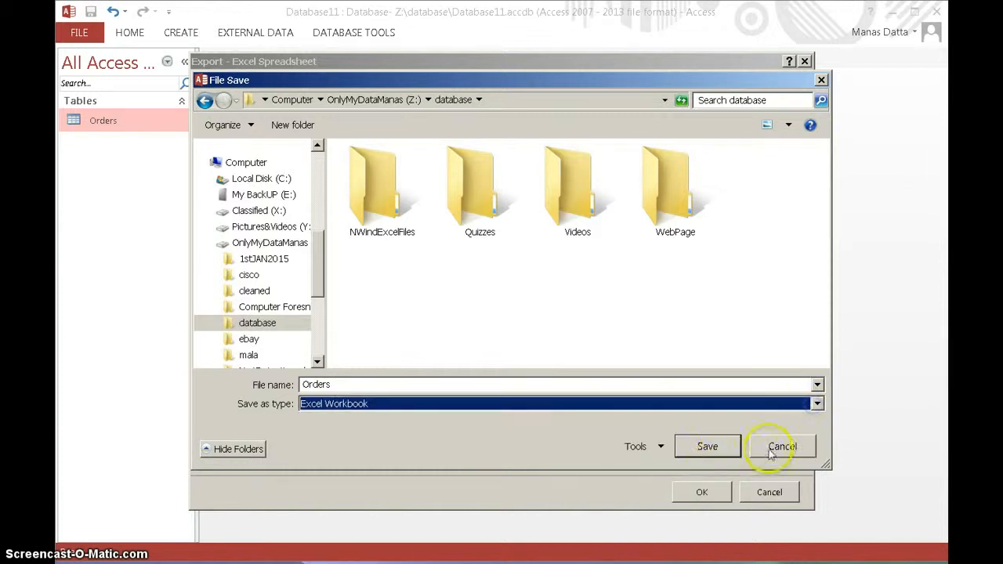
{"action": "left_click", "coordinate": [717, 447]}
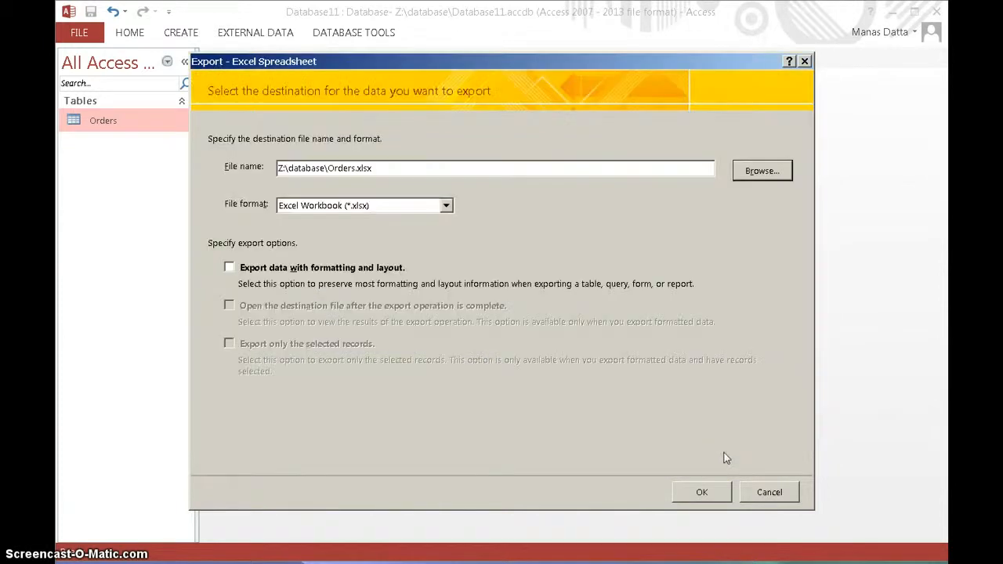
Run the Orders export and close the wizard without saving the export steps
{"action": "left_click", "coordinate": [714, 494]}
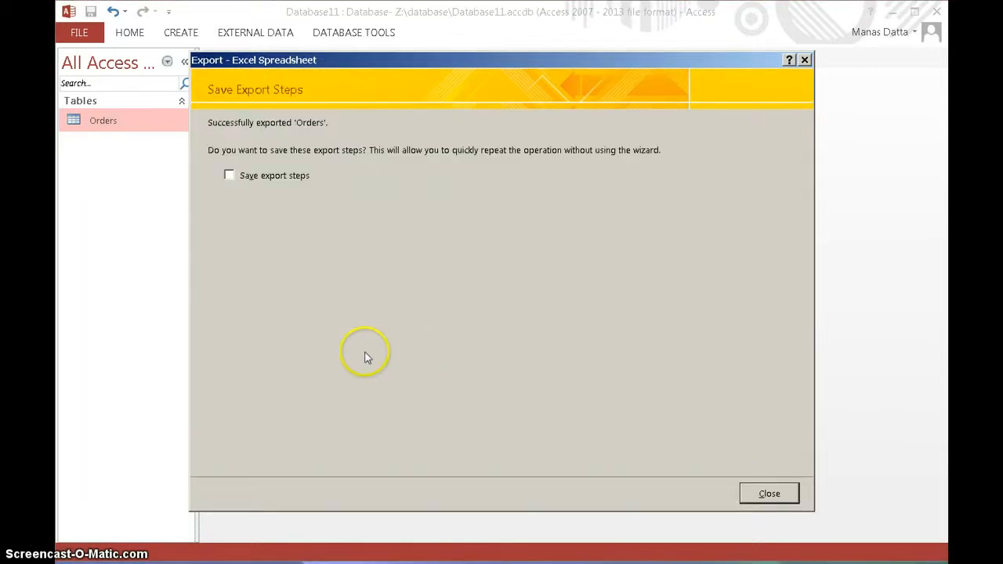
{"action": "left_click", "coordinate": [762, 495]}
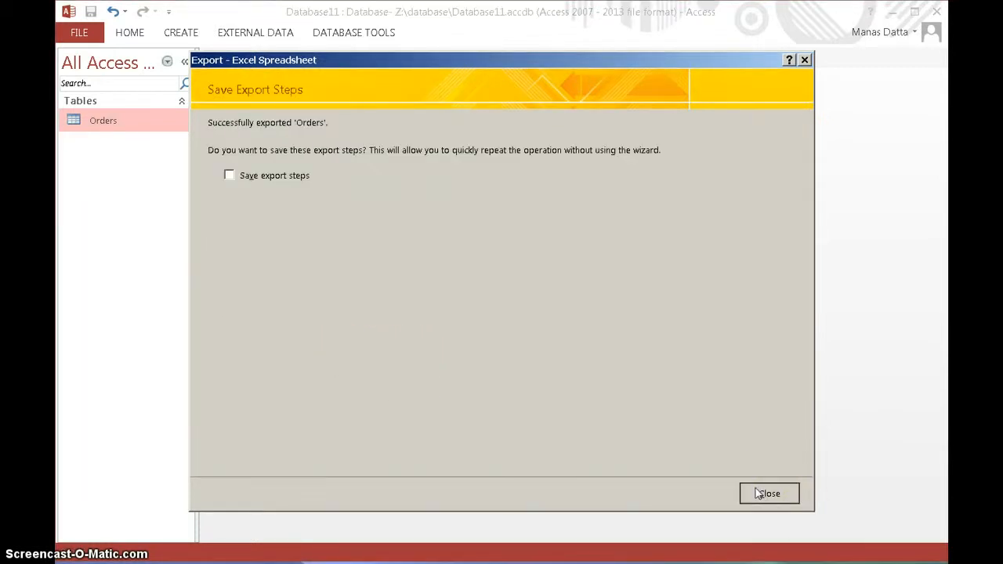
{"action": "left_click", "coordinate": [757, 493]}
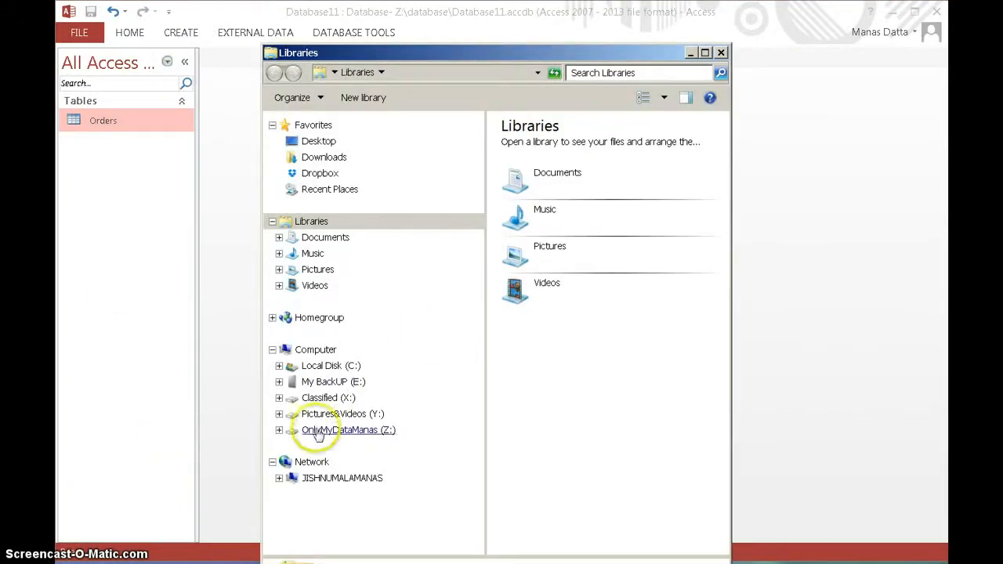
Open the exported Orders workbook from the database folder on the Z: drive
{"action": "left_click", "coordinate": [329, 434]}
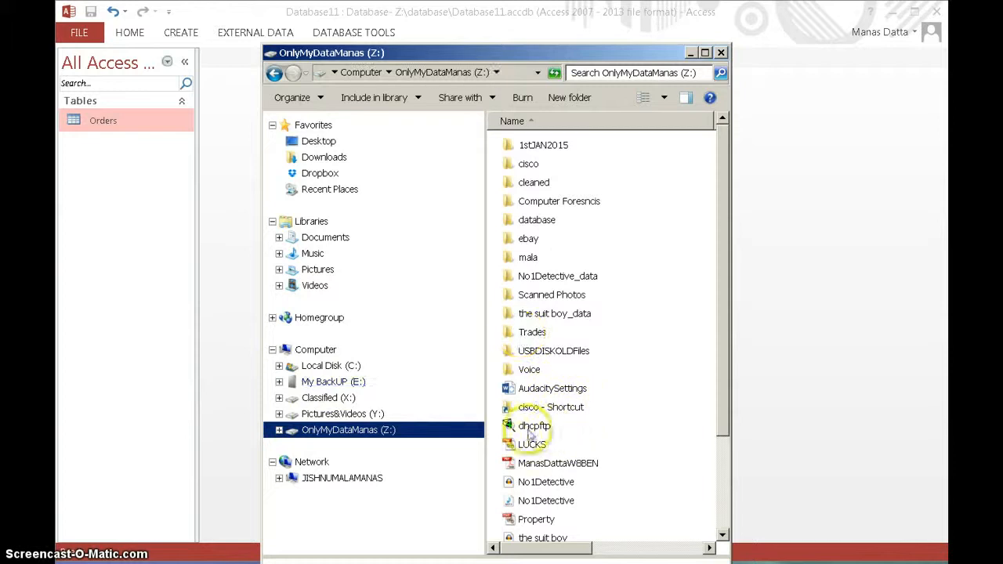
{"action": "double_click", "coordinate": [560, 218]}
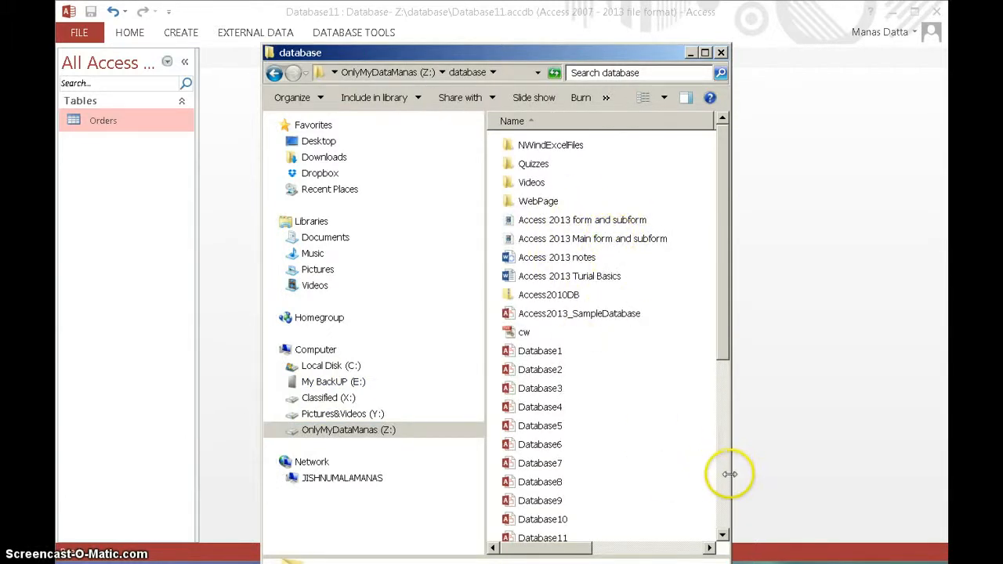
{"action": "scroll", "coordinate": [724, 488], "scroll_direction": "down", "scroll_amount": 5}
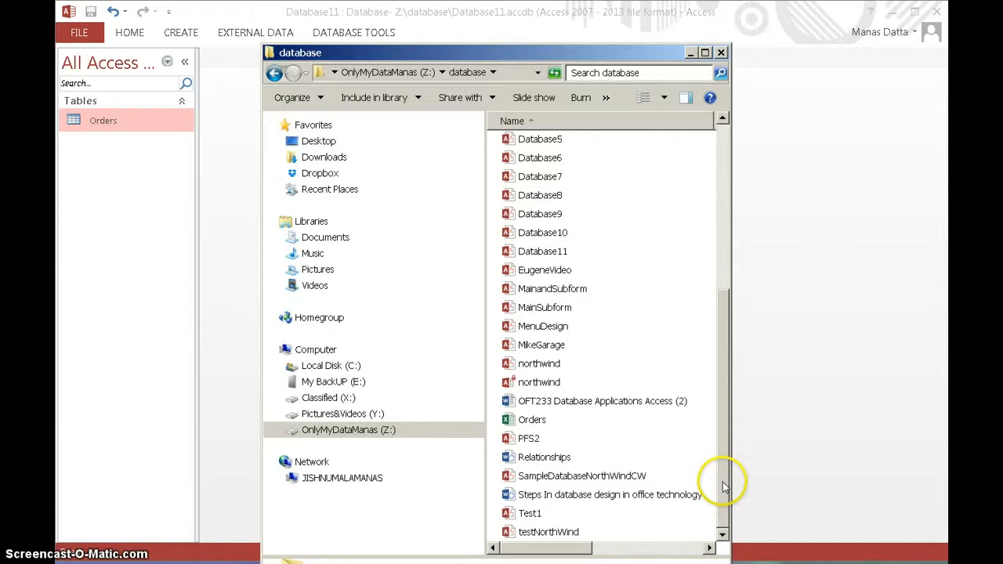
{"action": "double_click", "coordinate": [542, 423]}
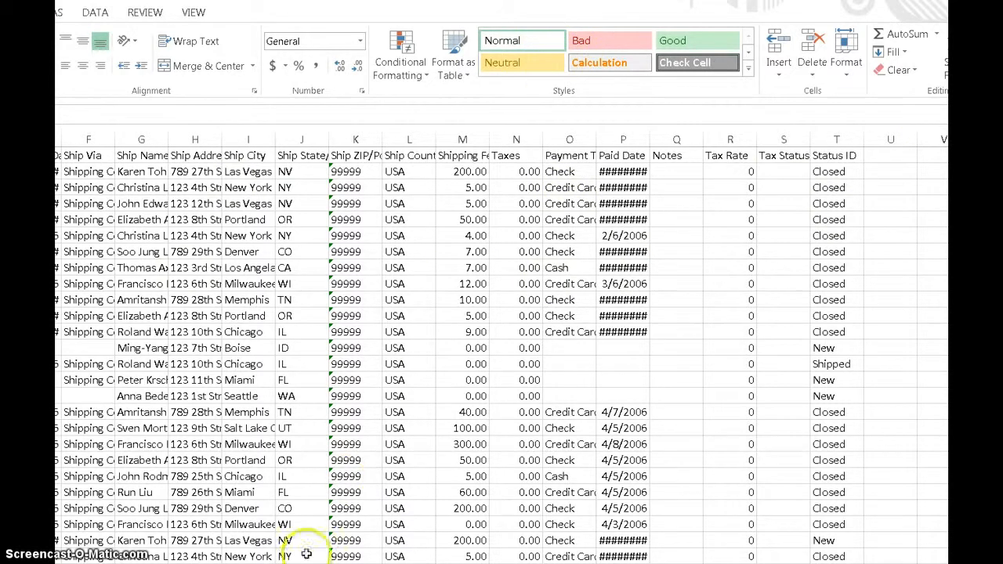
Examine the exported order records in the Excel workbook and close it
{"action": "left_click", "coordinate": [459, 338]}
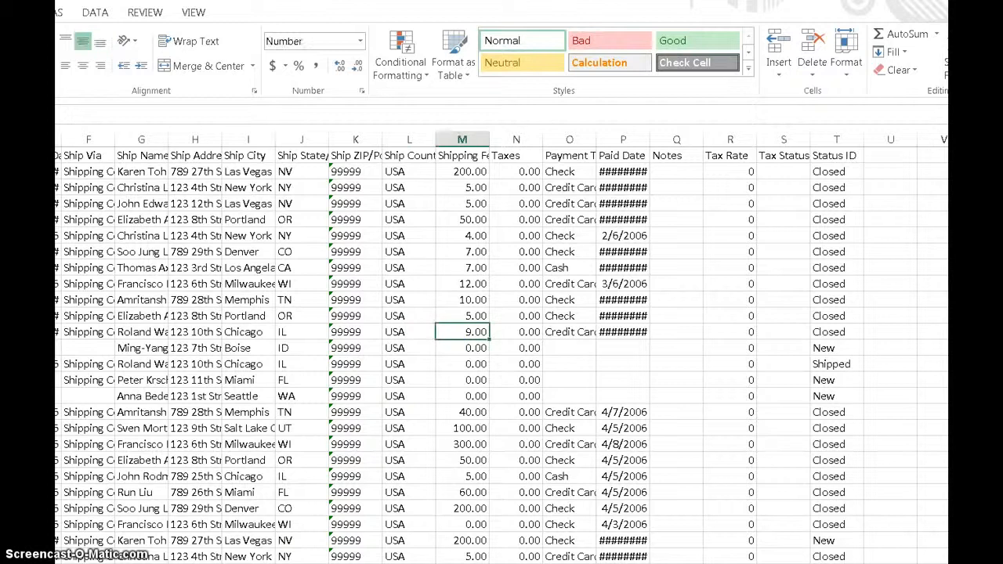
{"action": "left_click", "coordinate": [948, 1]}
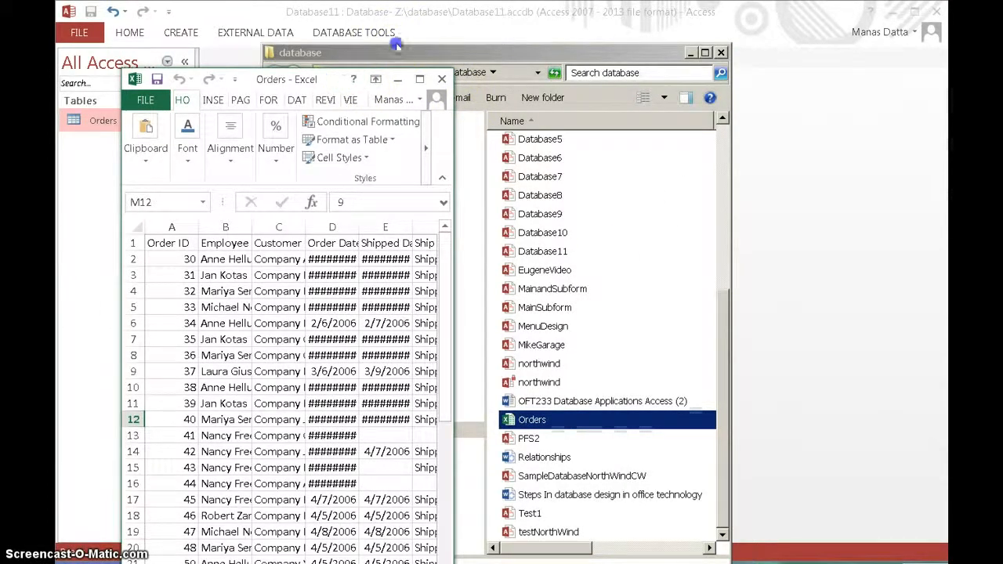
{"action": "left_click_drag", "start_coordinate": [329, 80], "coordinate": [396, 46]}
{"action": "left_click", "coordinate": [441, 74]}
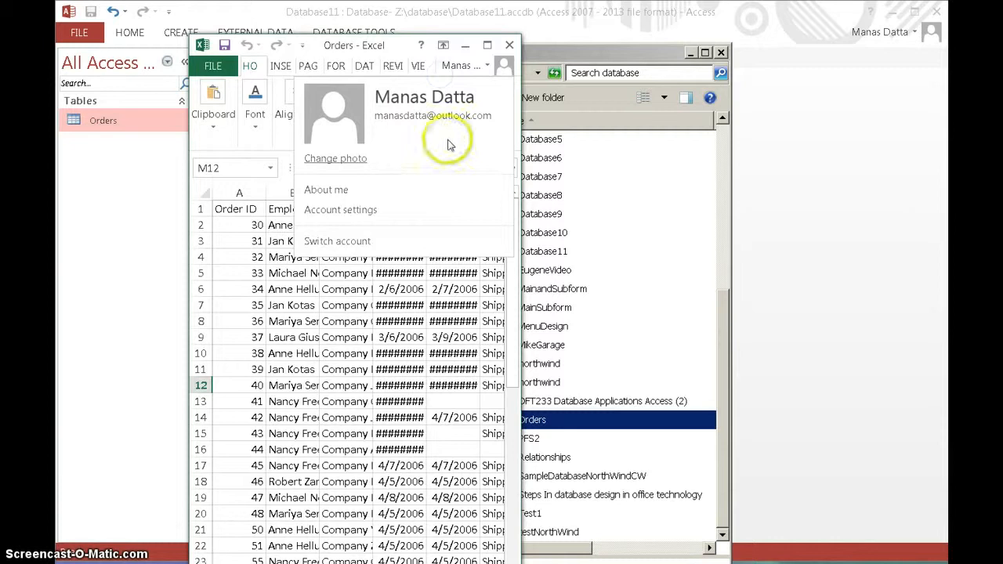
{"action": "left_click", "coordinate": [450, 145]}
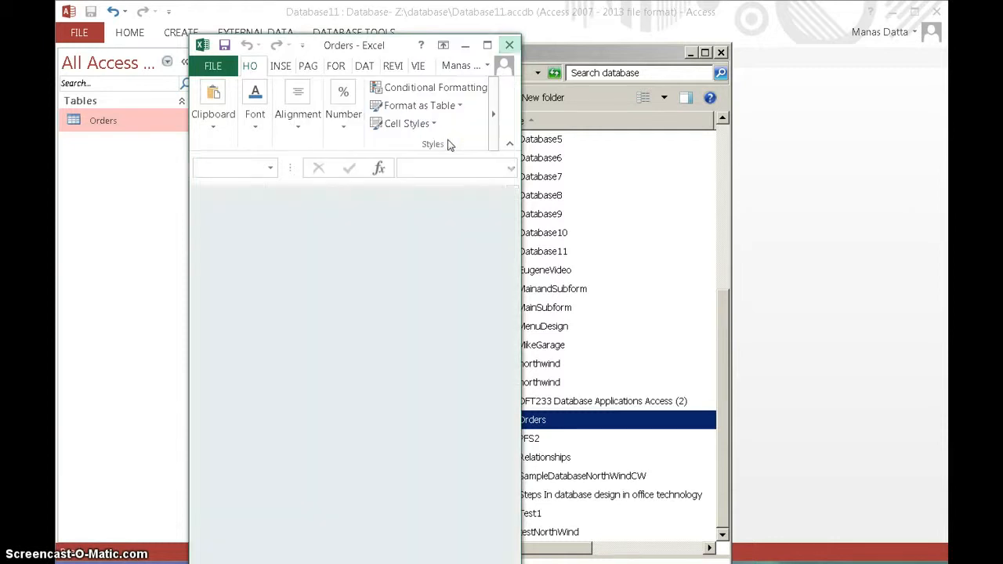